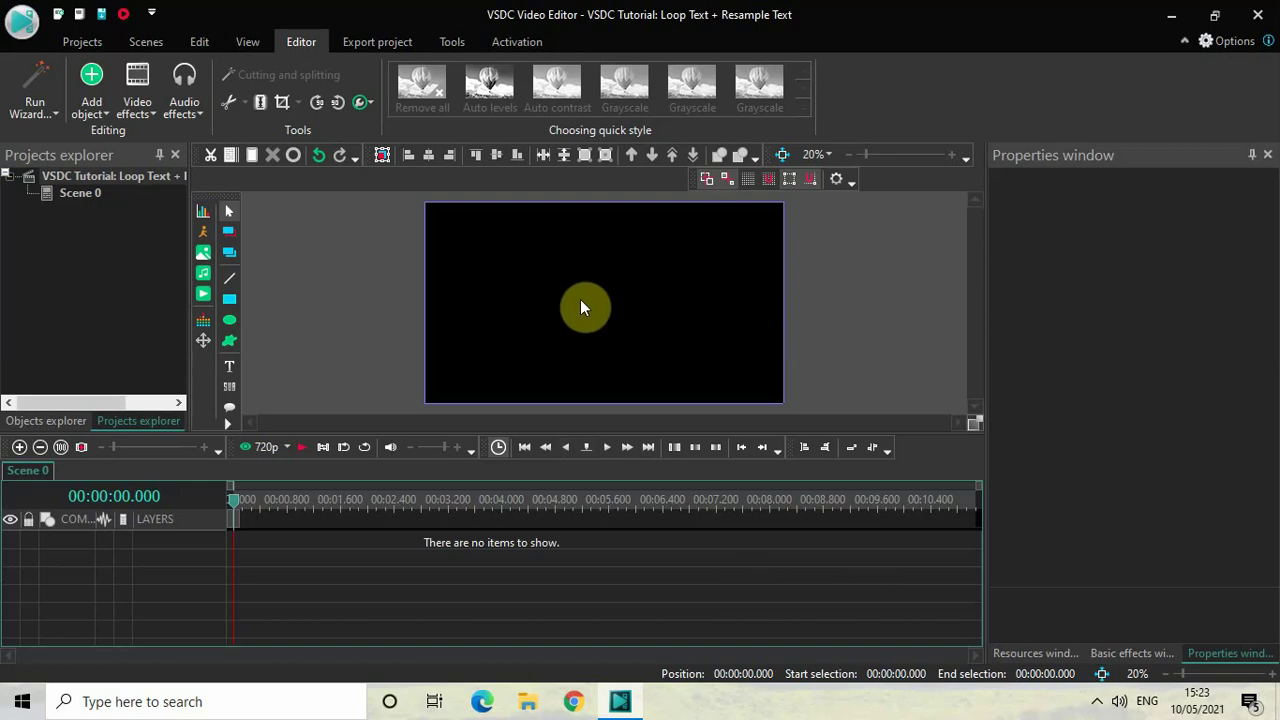
Step: Add a text object (Text 11) and size it to fill the 1920×1080 scene at 0,0
click(92, 108)
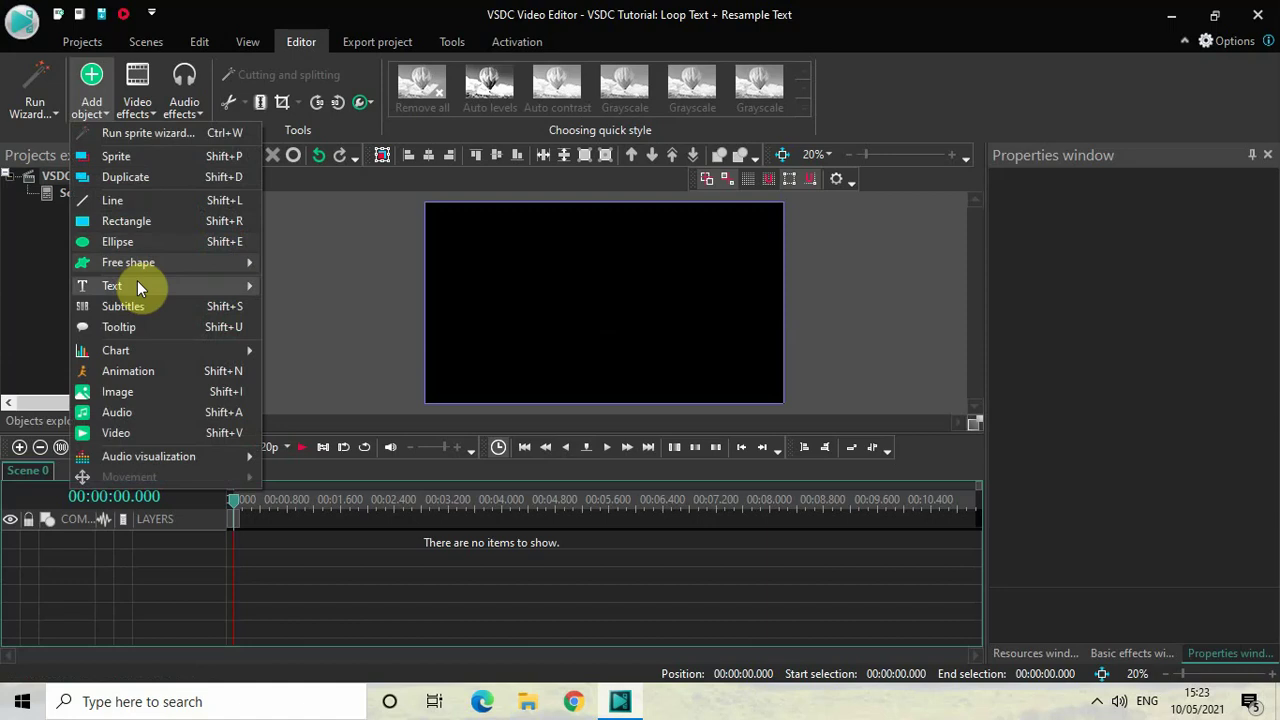
mouse_move(165, 285)
click(334, 287)
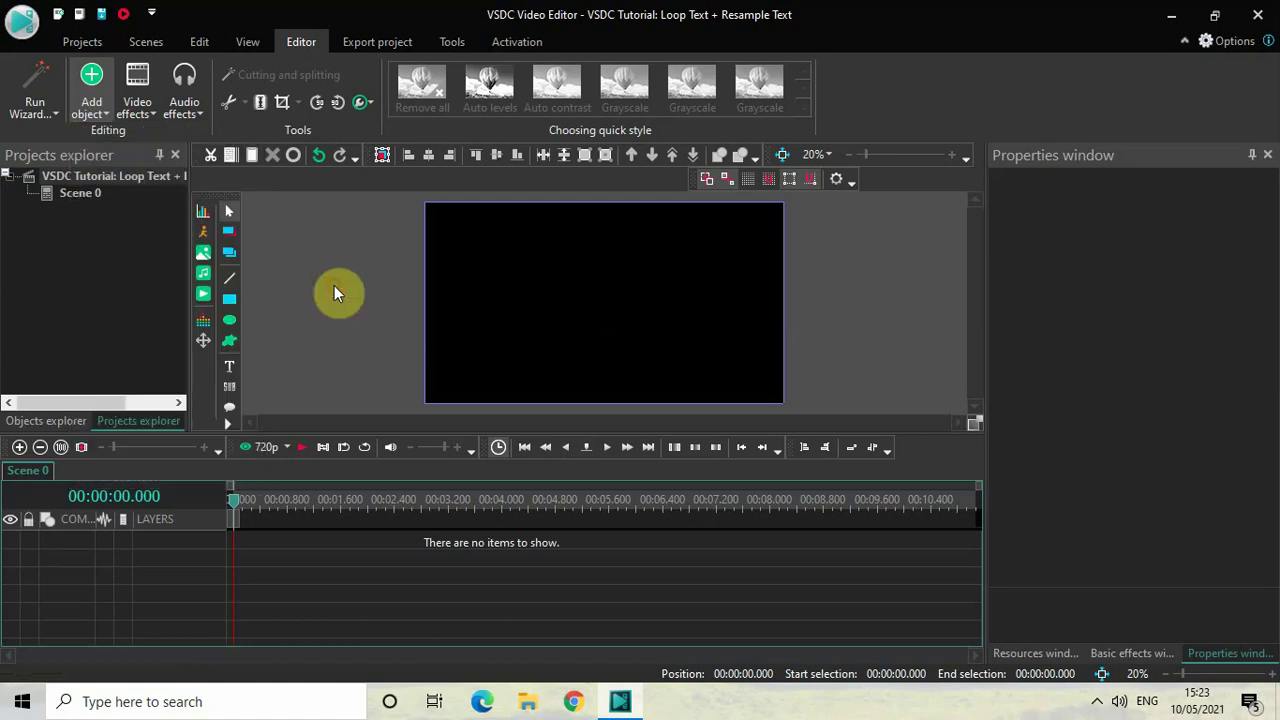
click(808, 442)
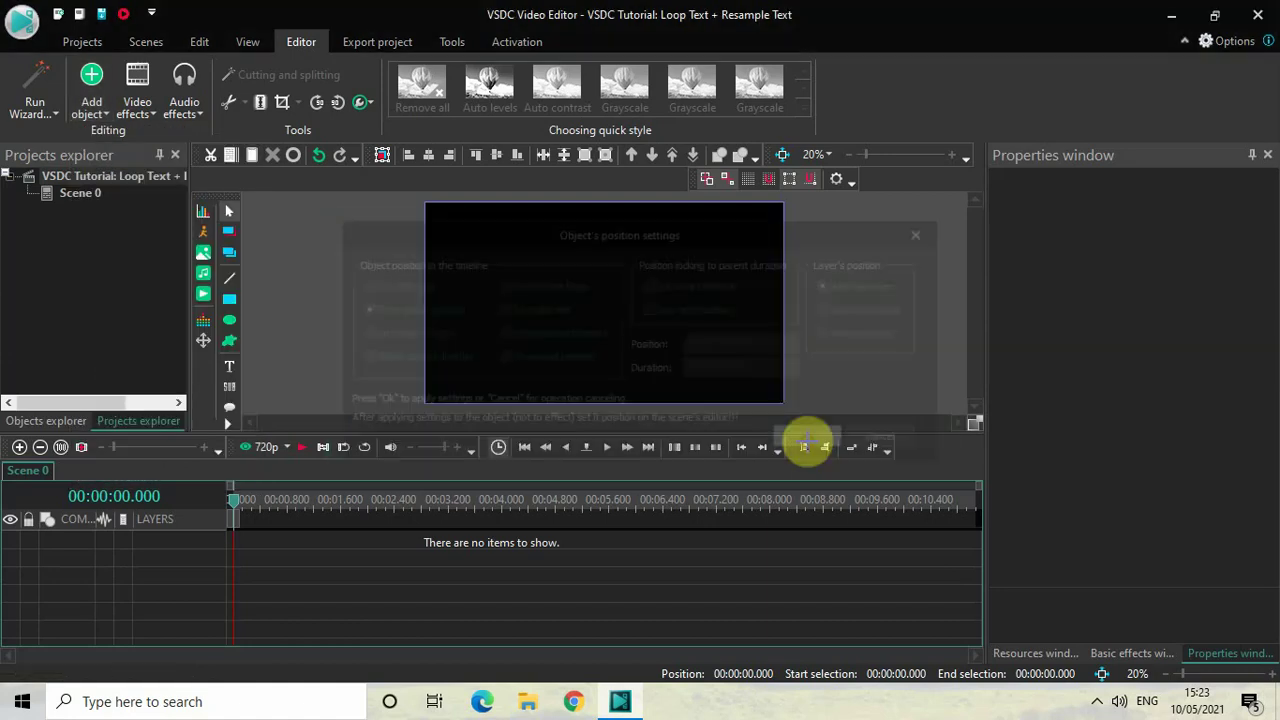
drag(469, 227, 754, 382)
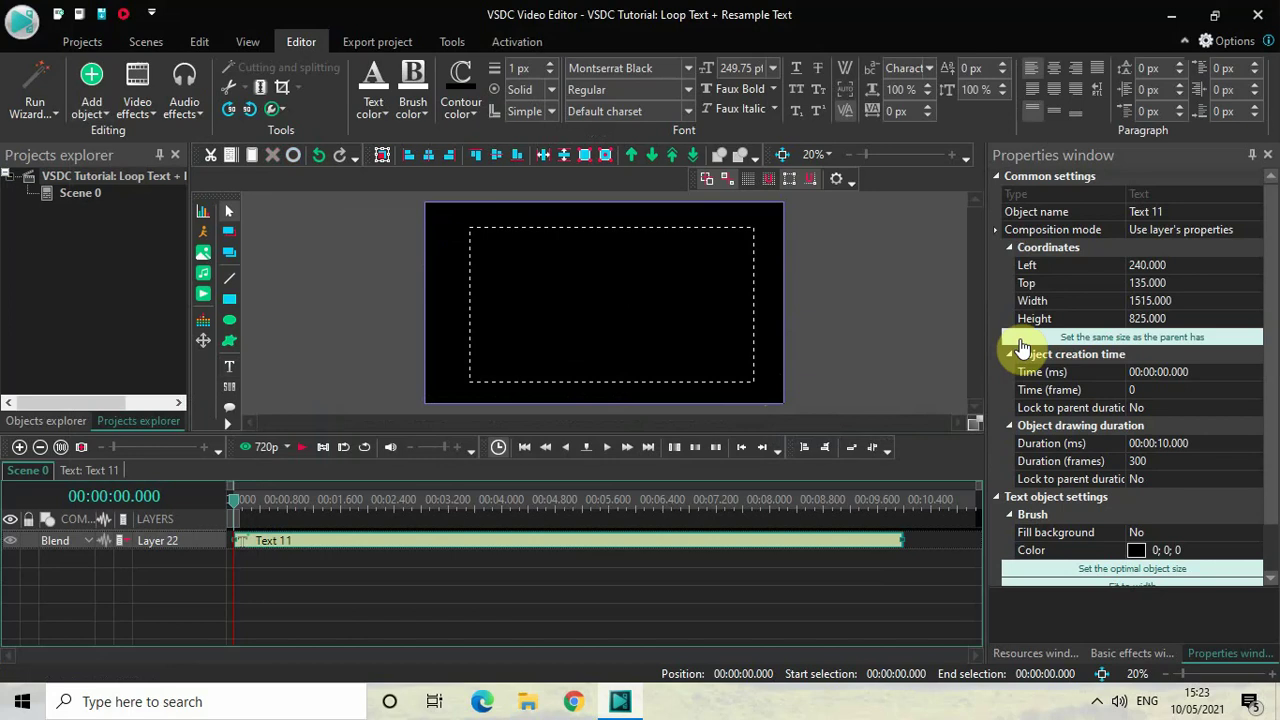
click(1021, 340)
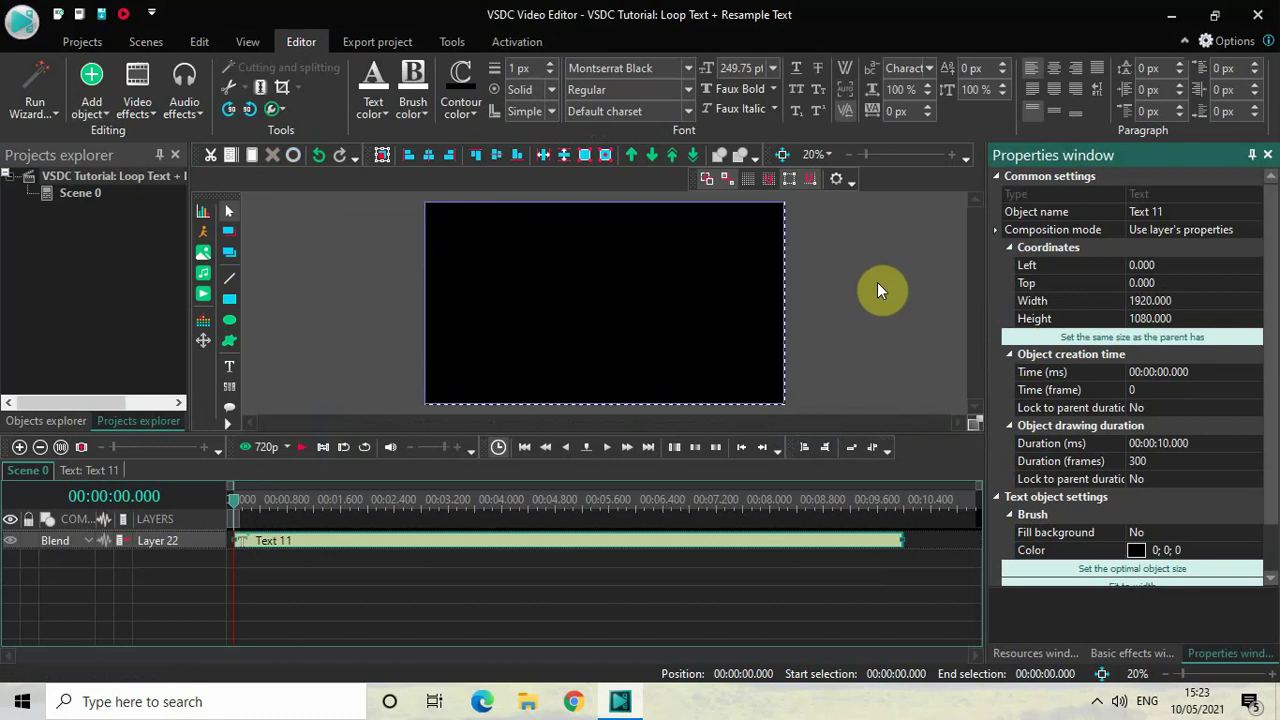
Step: Type 'VSDC' into the text box and centre it both vertically and horizontally
click(591, 280)
text(VSDC)
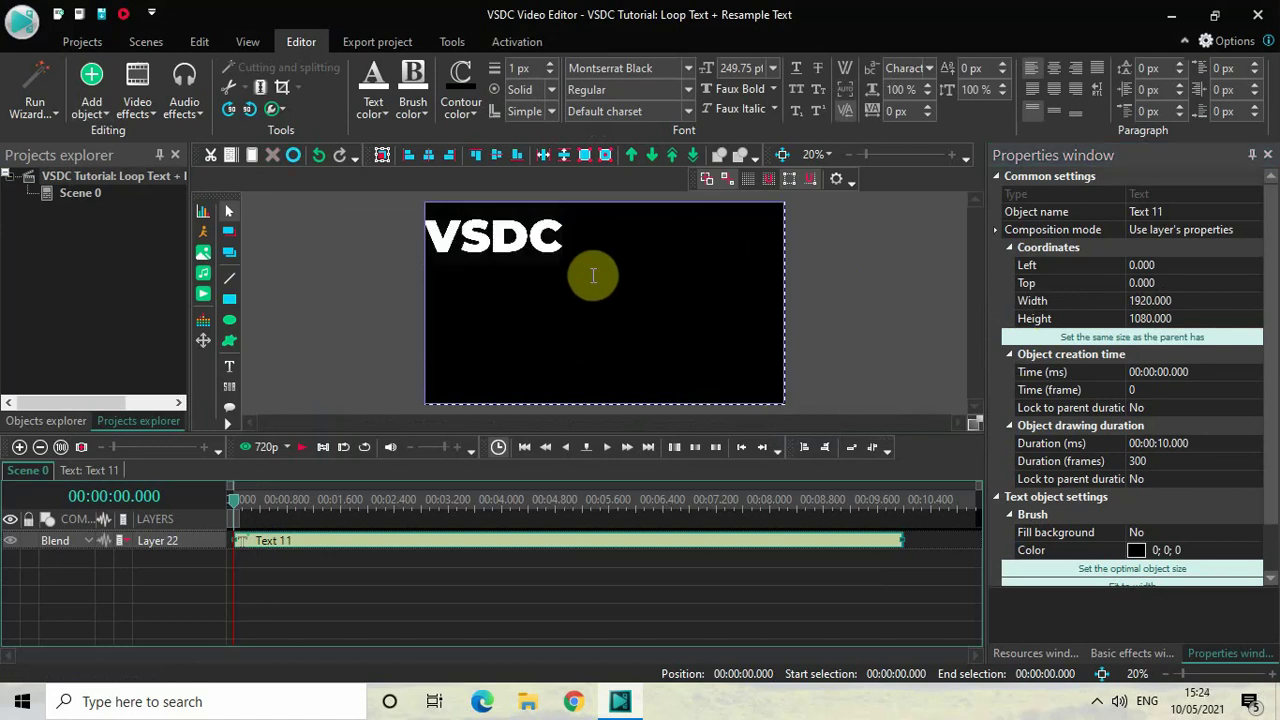
key(ctrl+a)
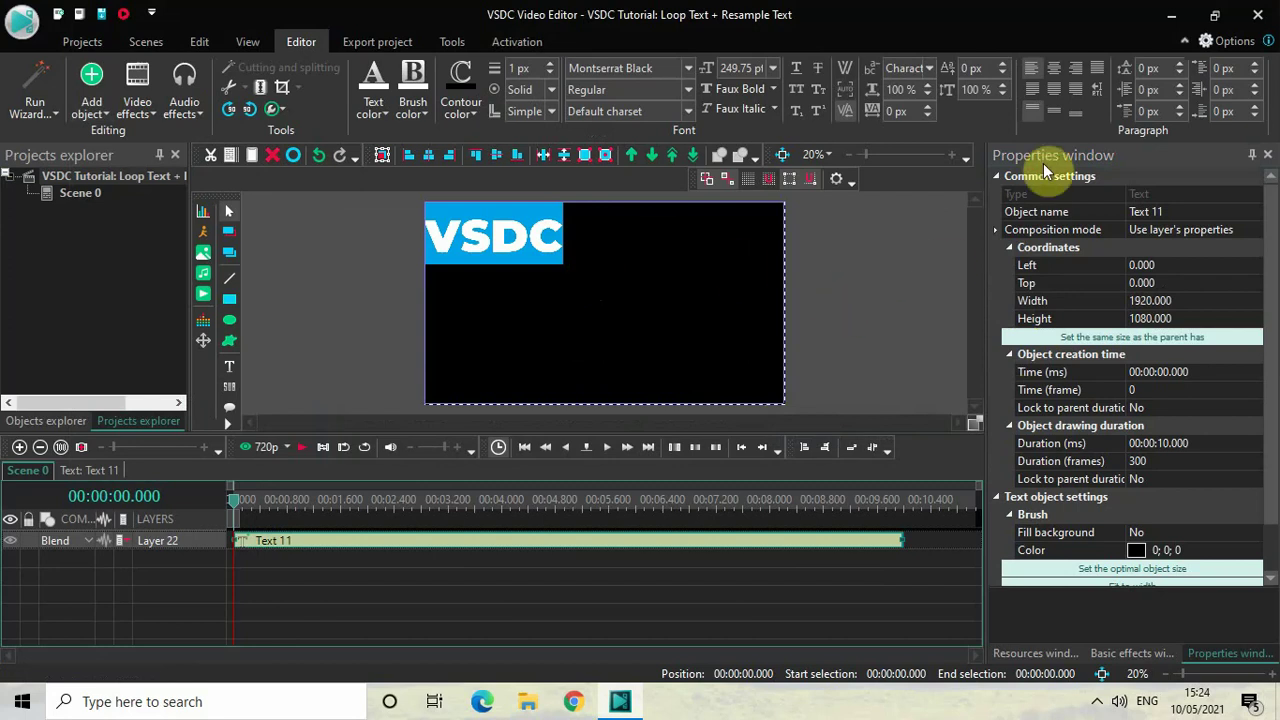
click(1055, 111)
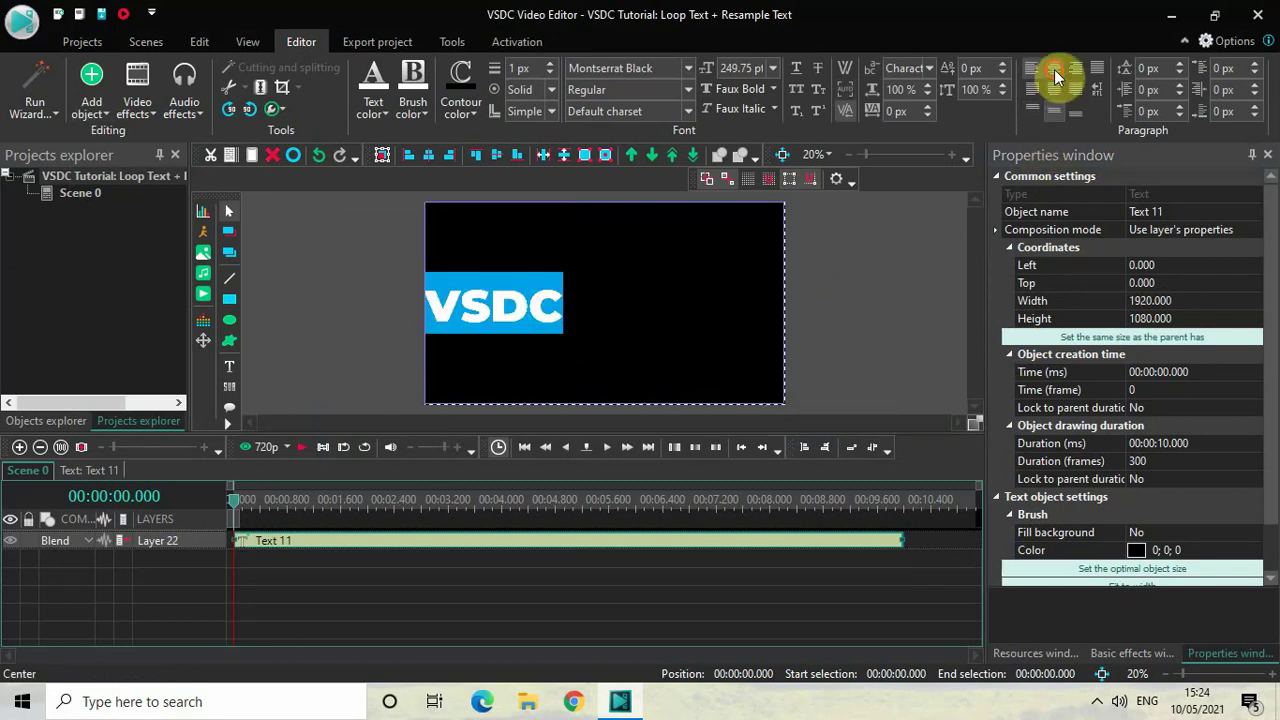
click(1054, 68)
click(852, 345)
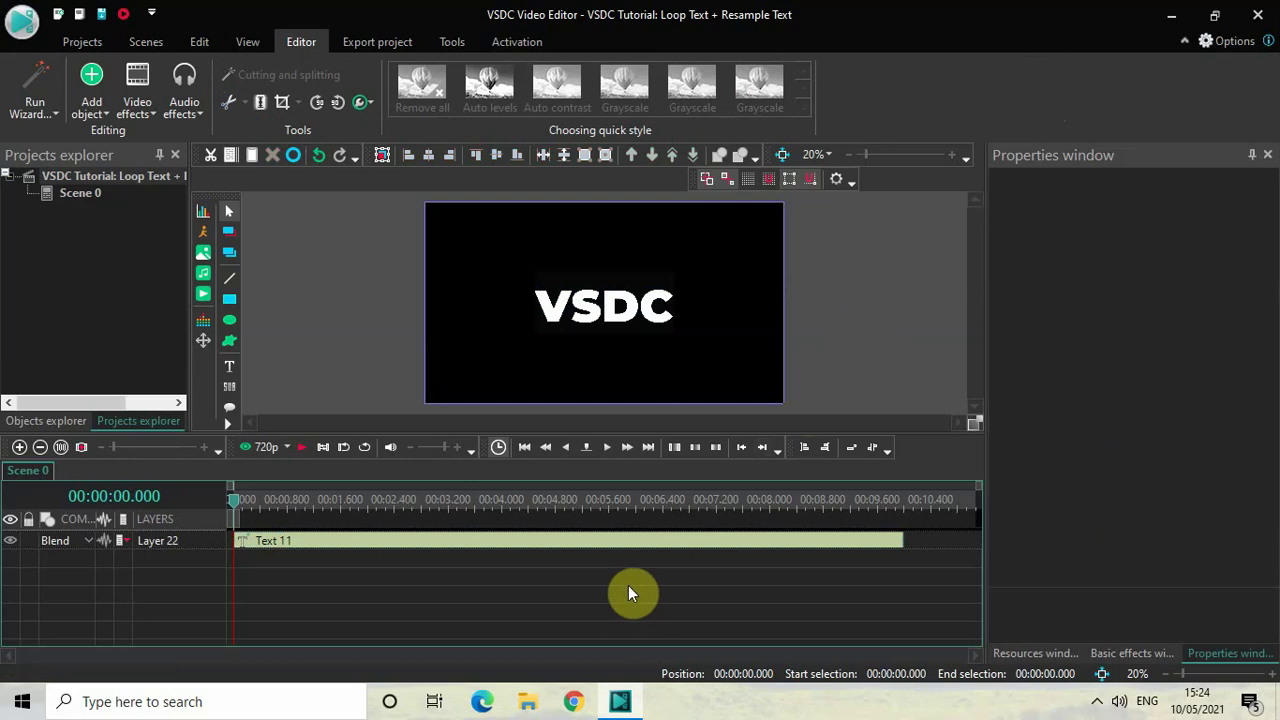
Step: Apply the Transforms > Resample effect to Text 11 with default placement
double_click(441, 548)
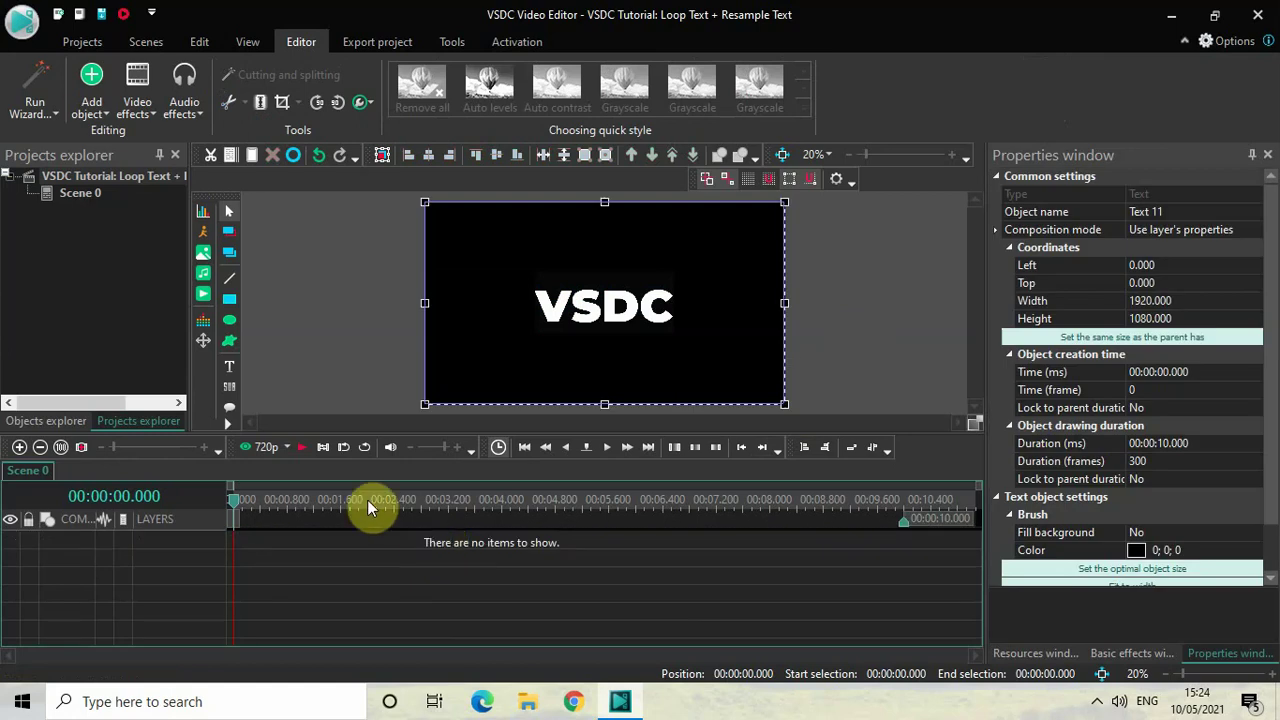
click(125, 85)
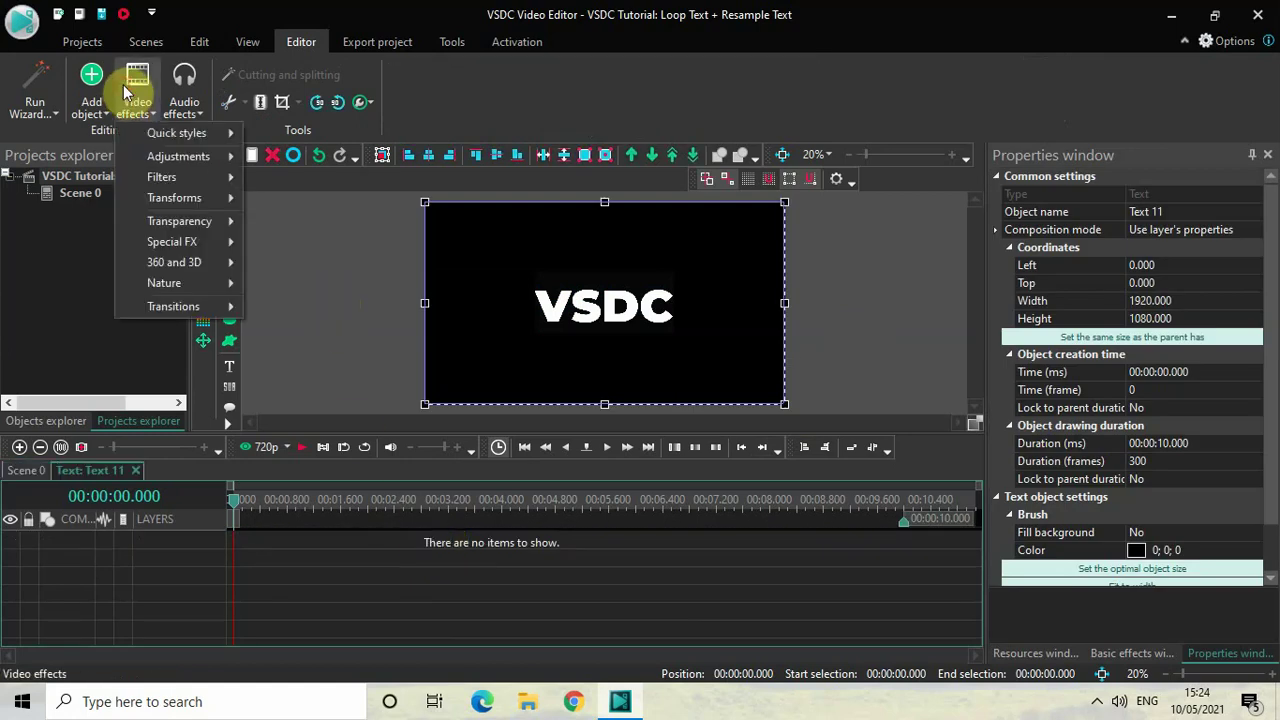
mouse_move(194, 198)
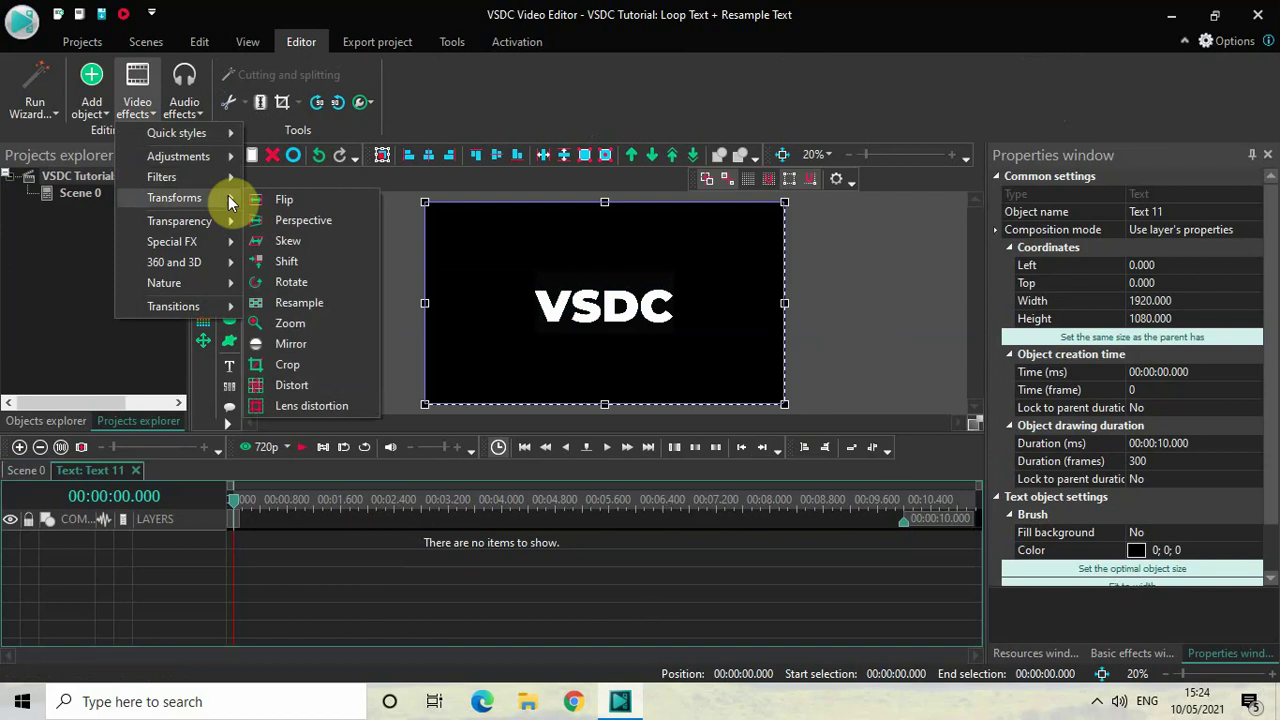
click(331, 304)
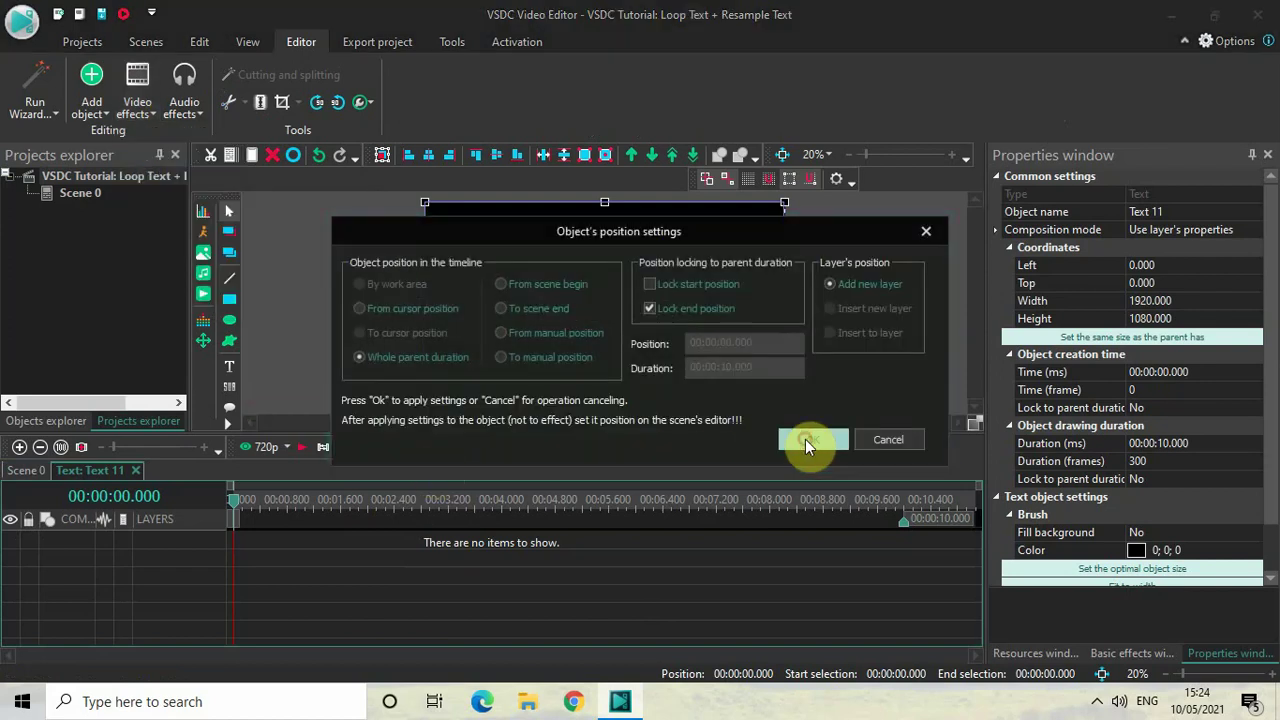
click(805, 439)
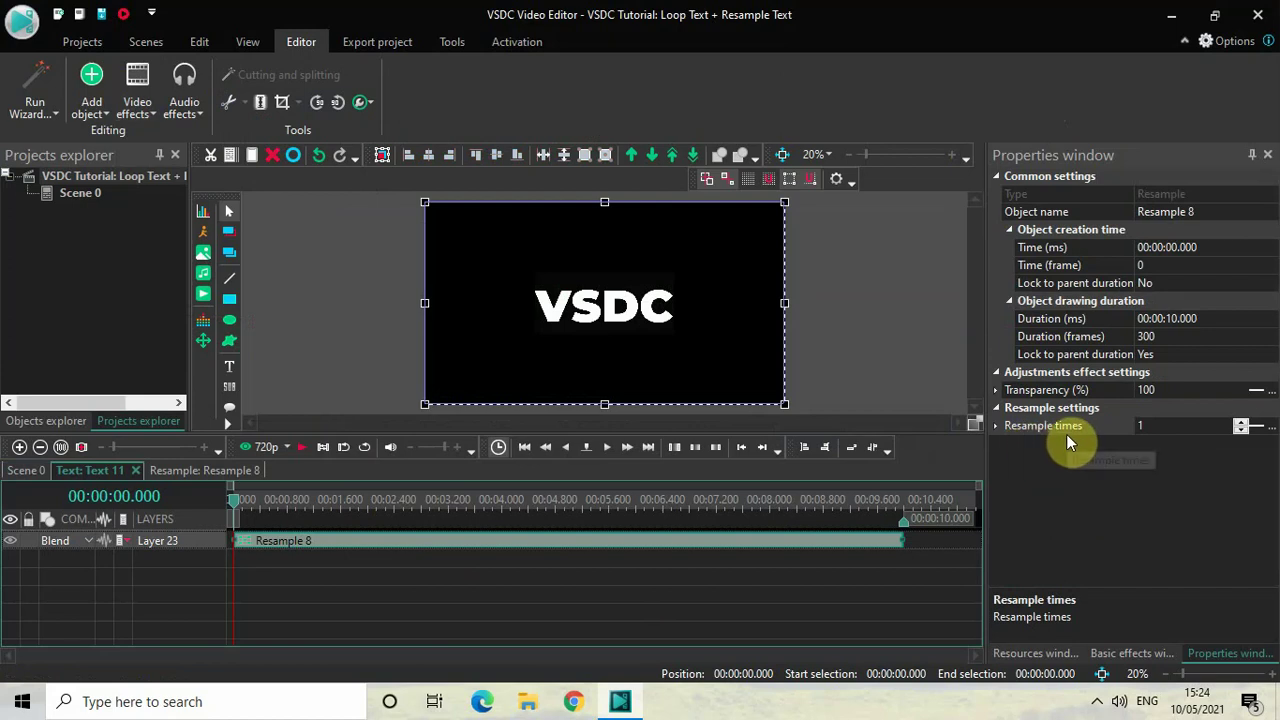
Step: Set Resample times to 3 so the VSDC text tiles into a 3×3 grid
click(1162, 427)
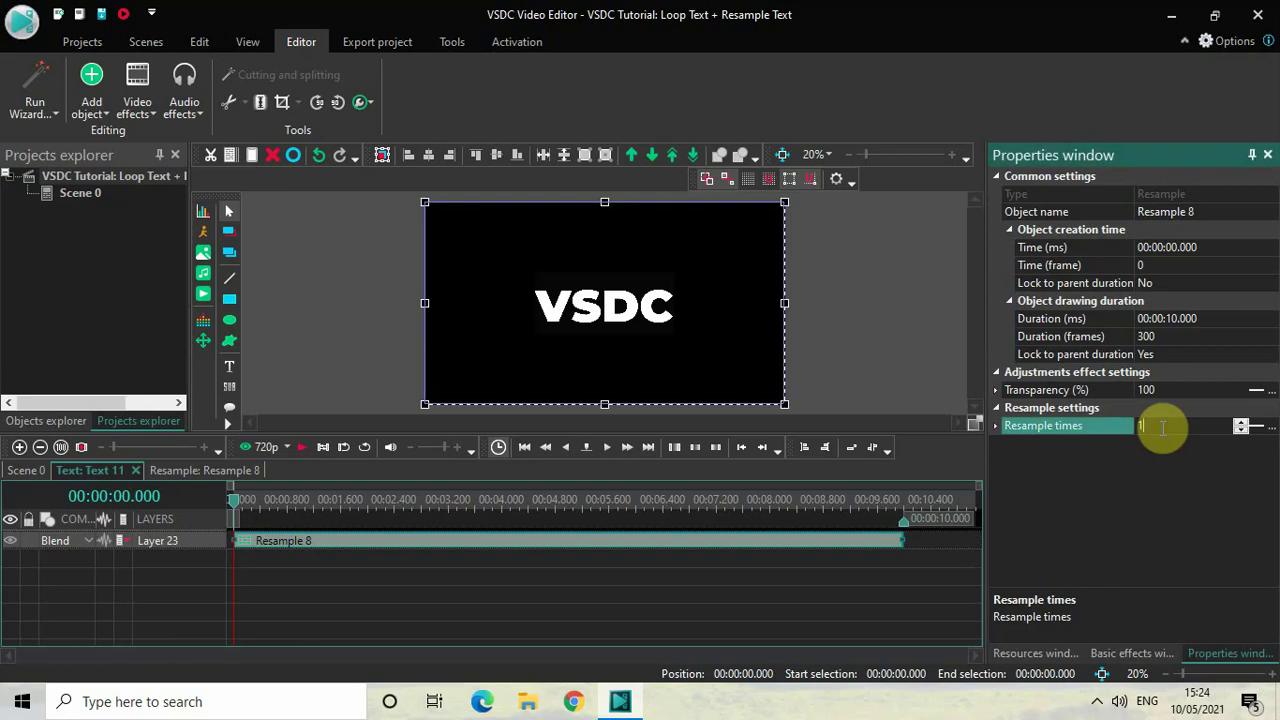
text(3)
key(Return)
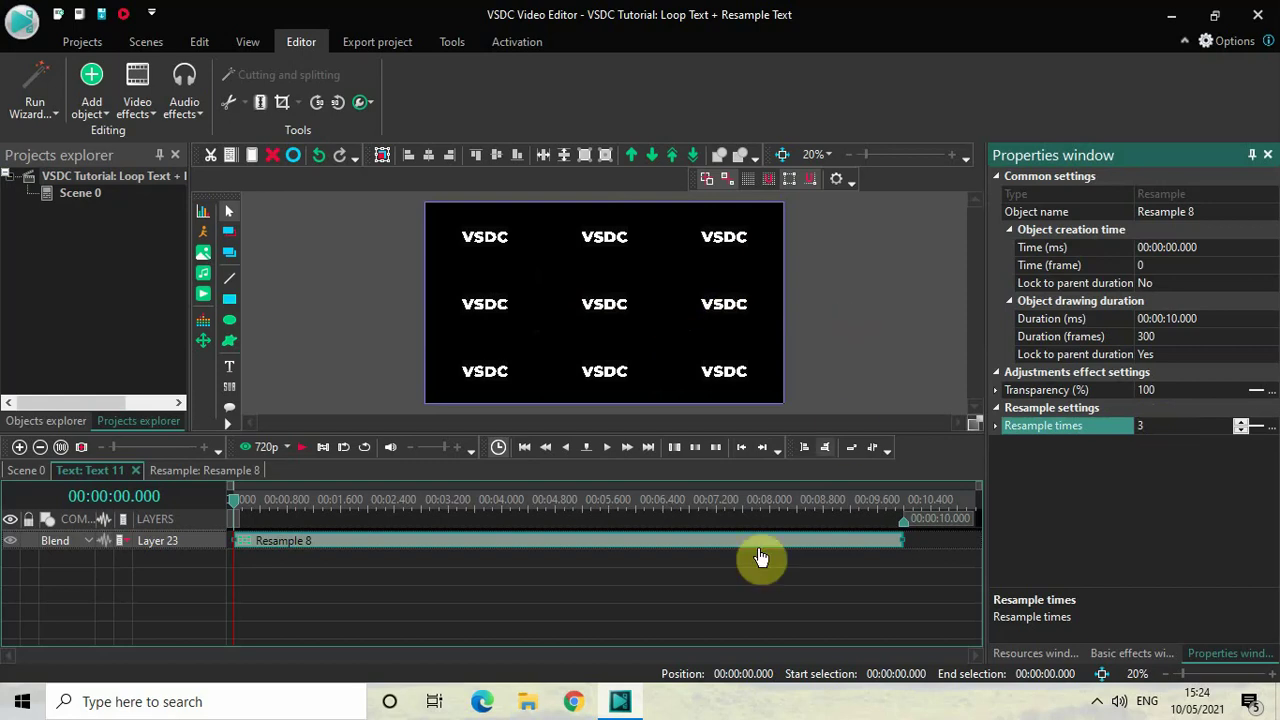
click(710, 590)
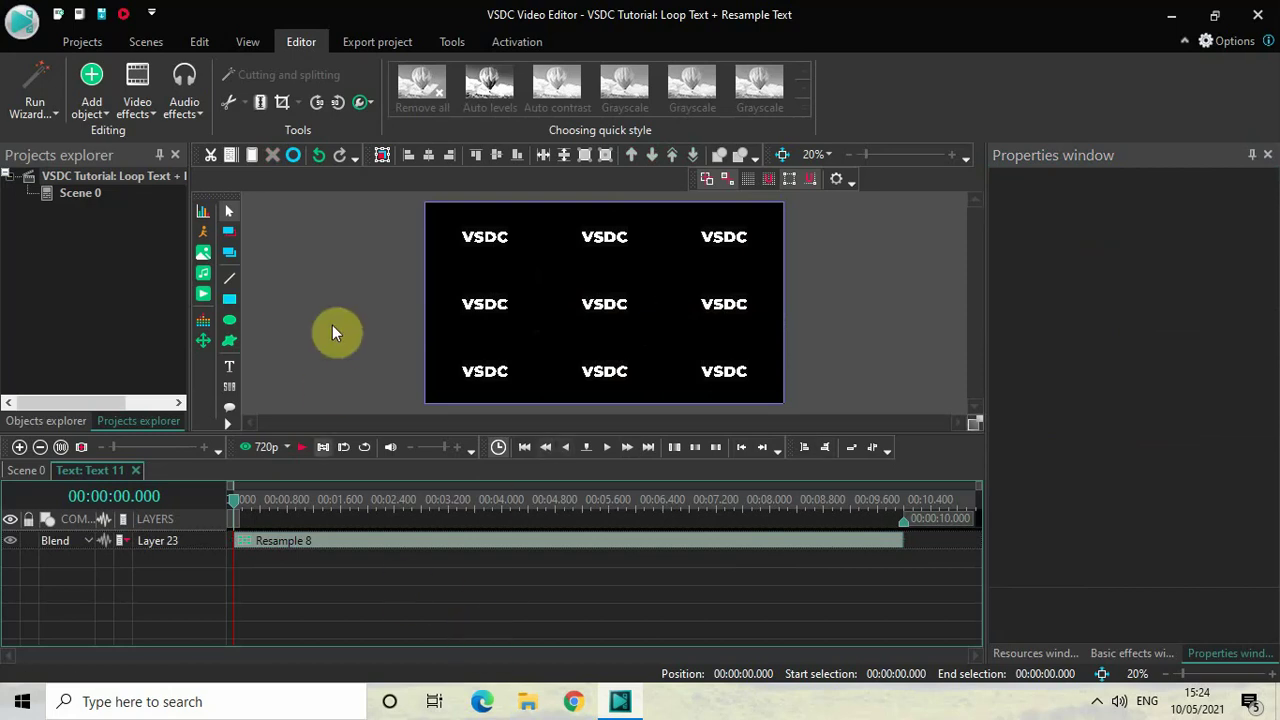
Step: Apply the Special FX > TV > Broken TV effect to the grid with default placement
click(141, 110)
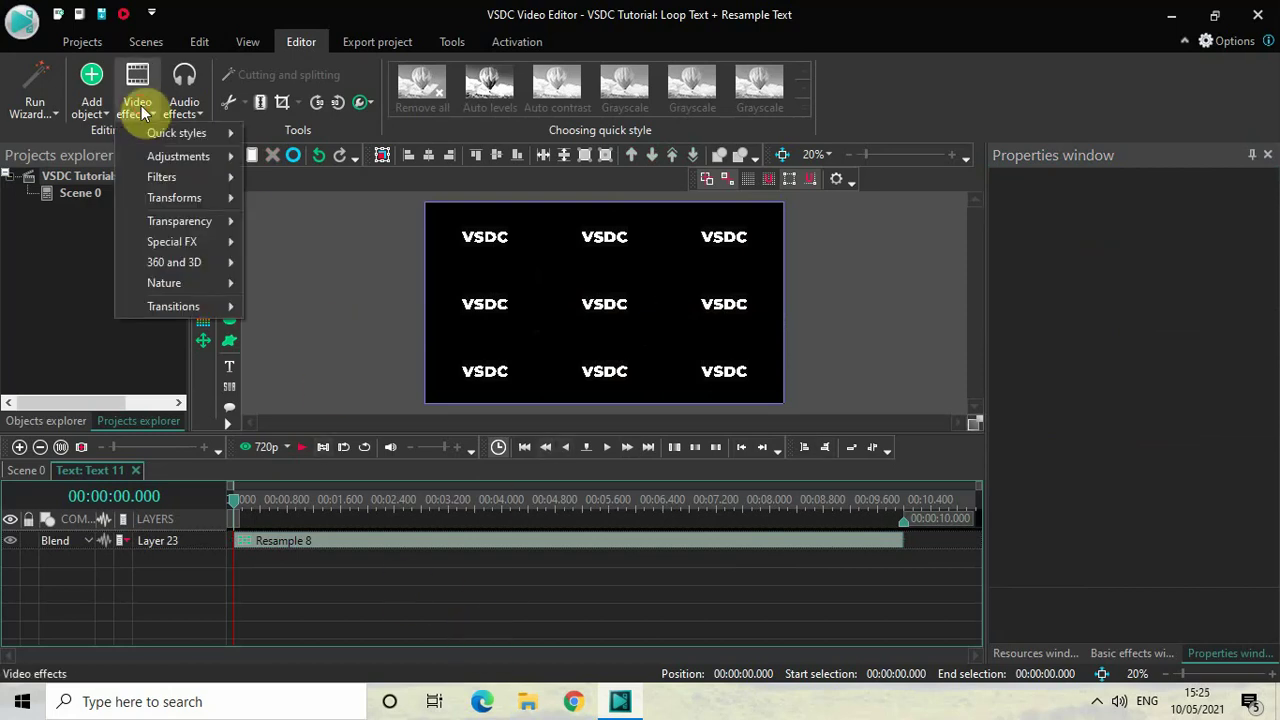
mouse_move(205, 243)
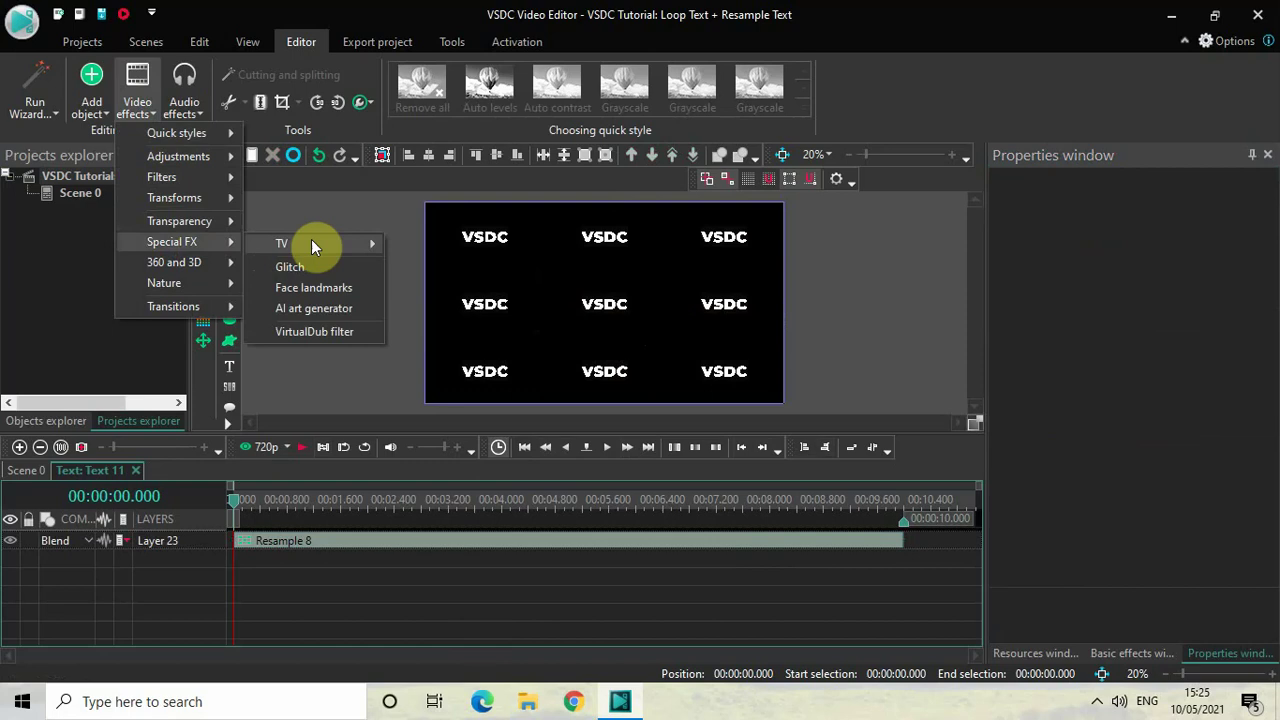
mouse_move(325, 243)
click(495, 267)
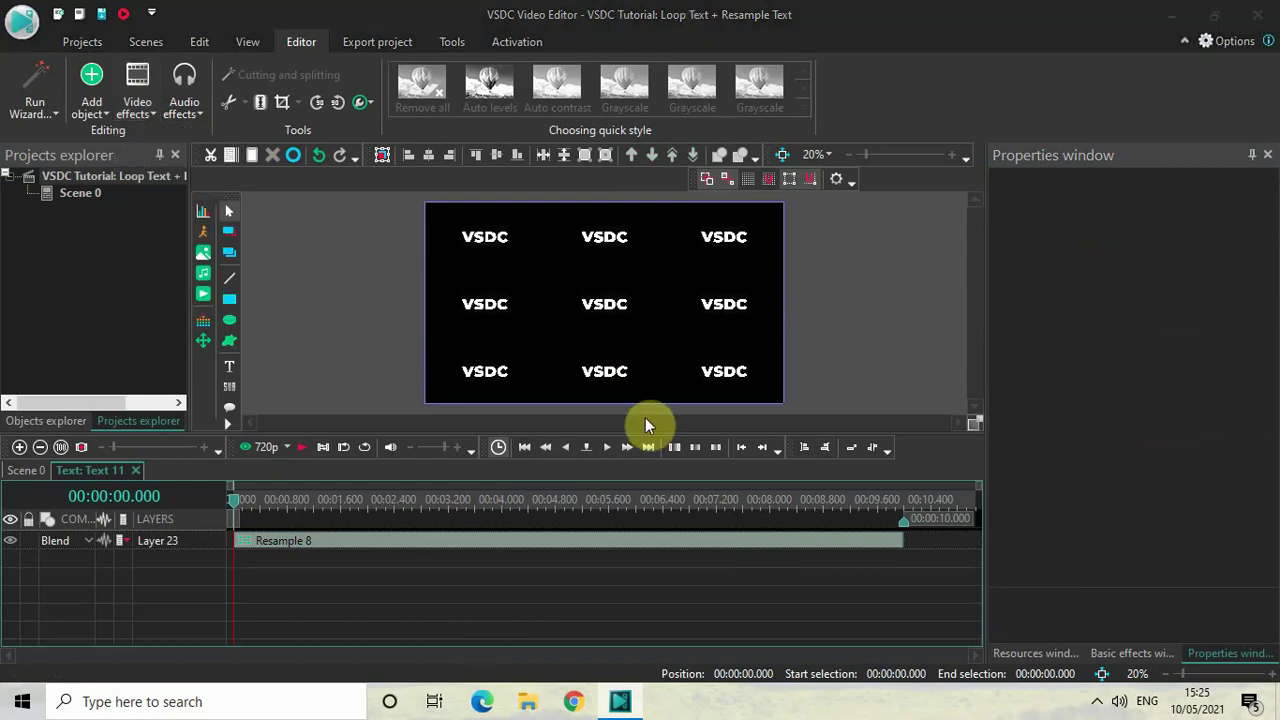
click(803, 439)
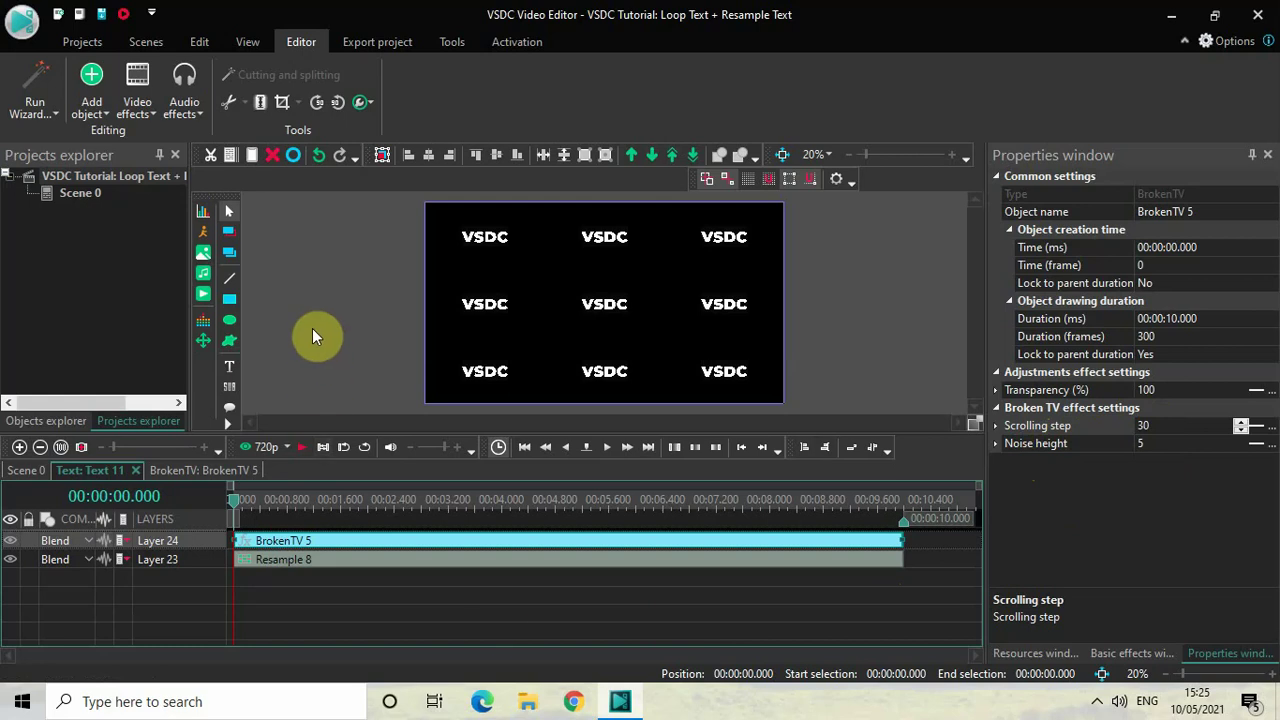
key(space)
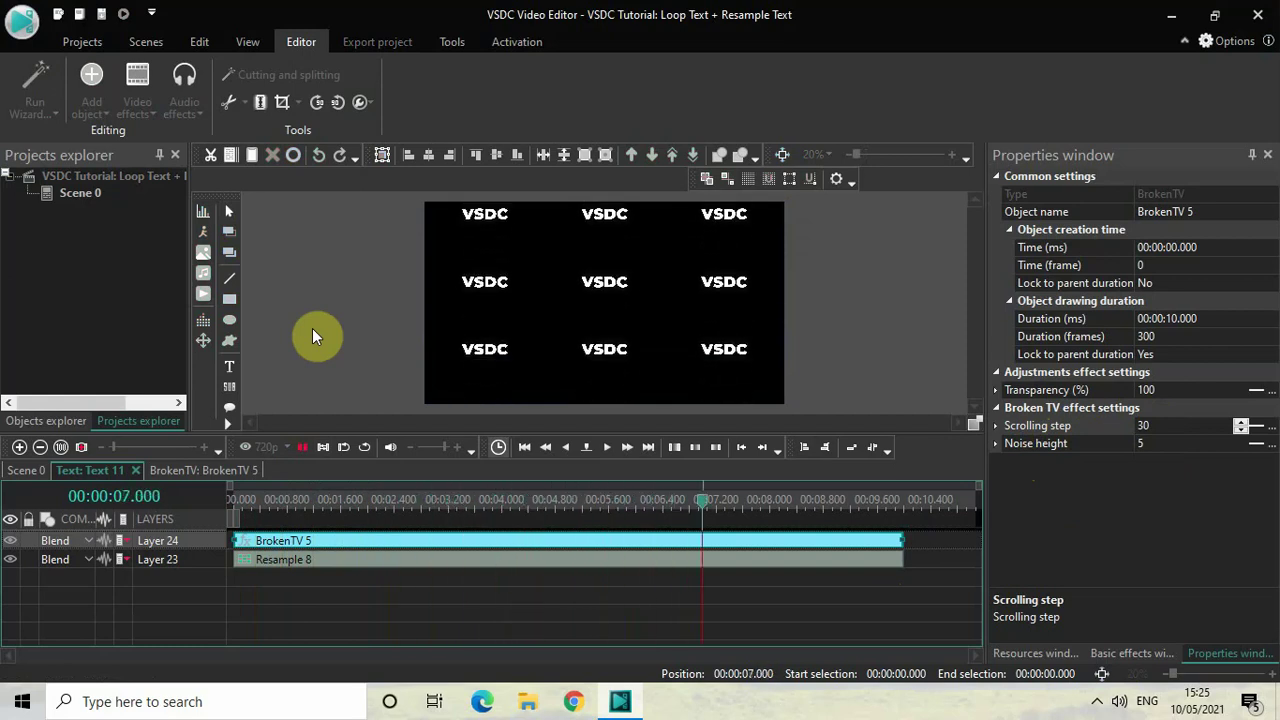
key(space)
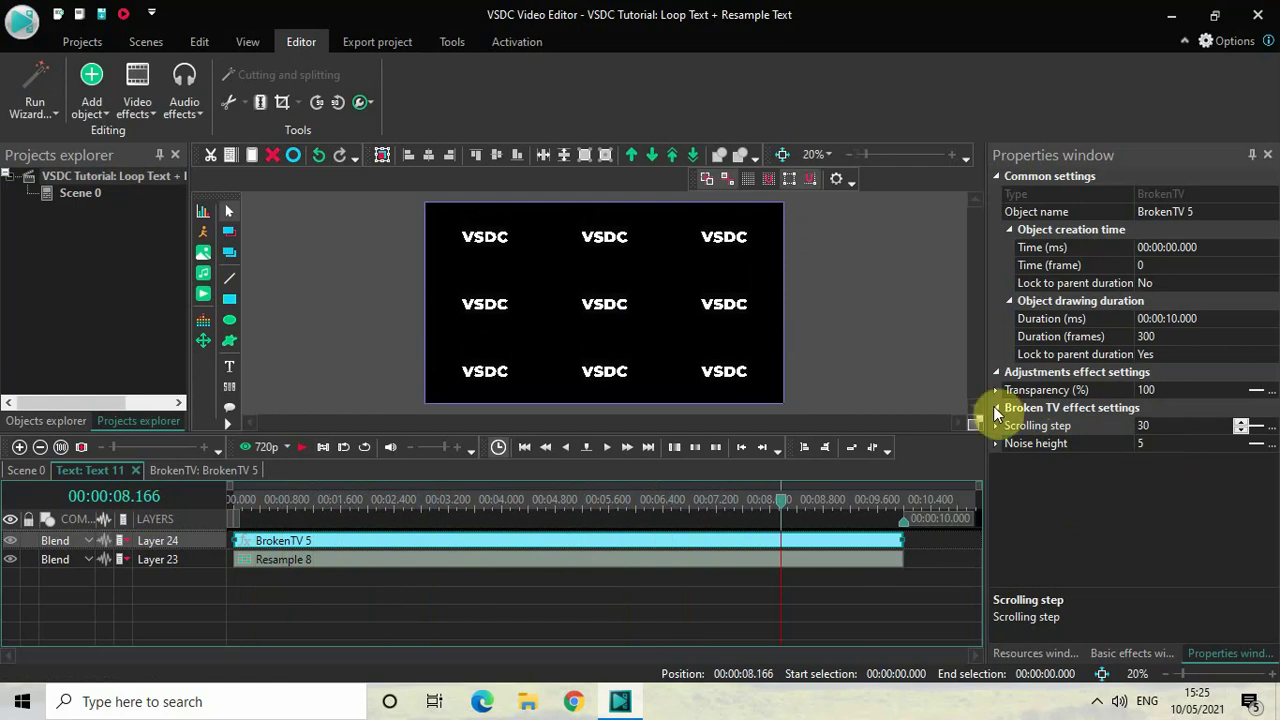
Step: Change the Broken TV Scrolling step from 30 to 15
click(1168, 425)
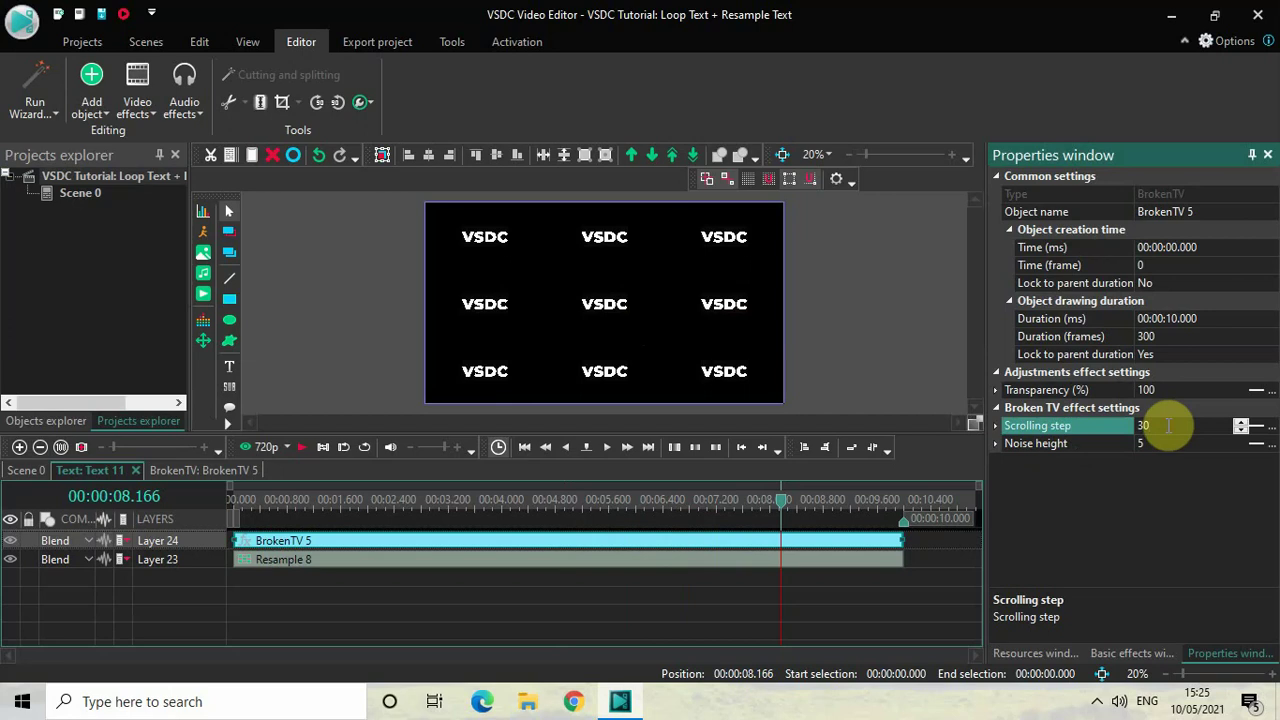
key(BackSpace)
key(BackSpace)
text(15)
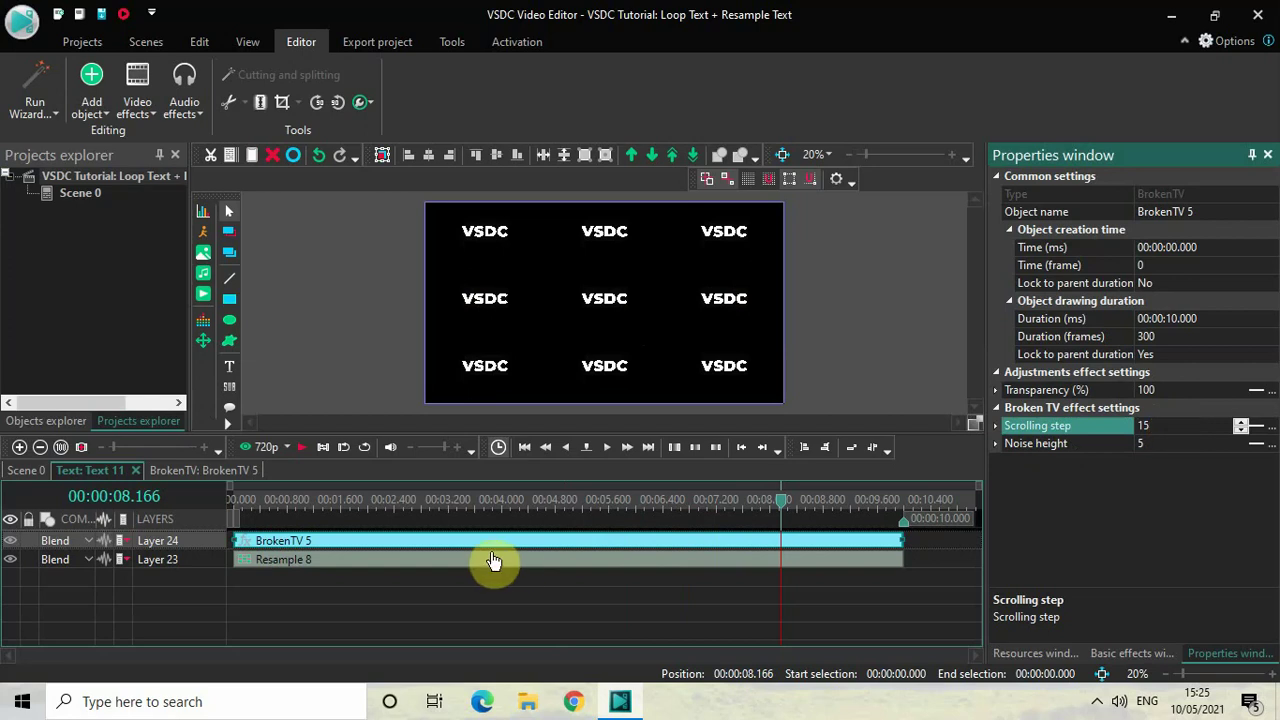
Step: Play the preview from the start twice to check the slower grid scroll
click(233, 500)
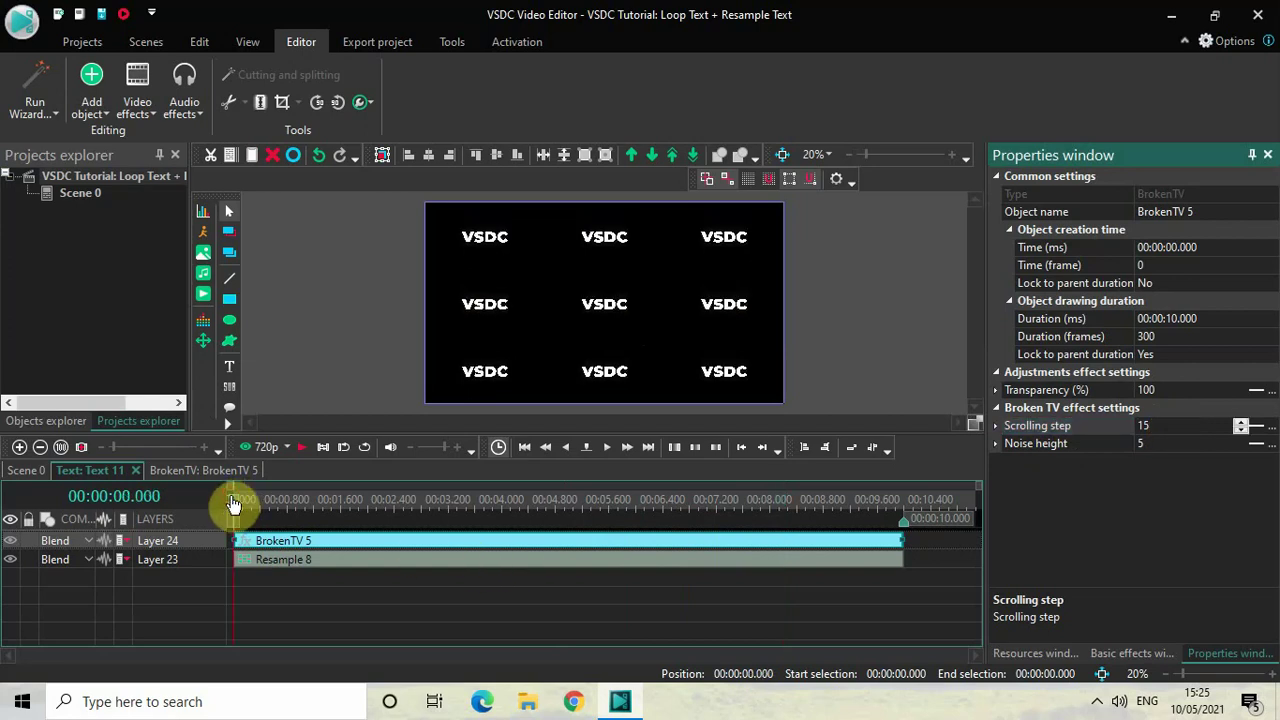
key(space)
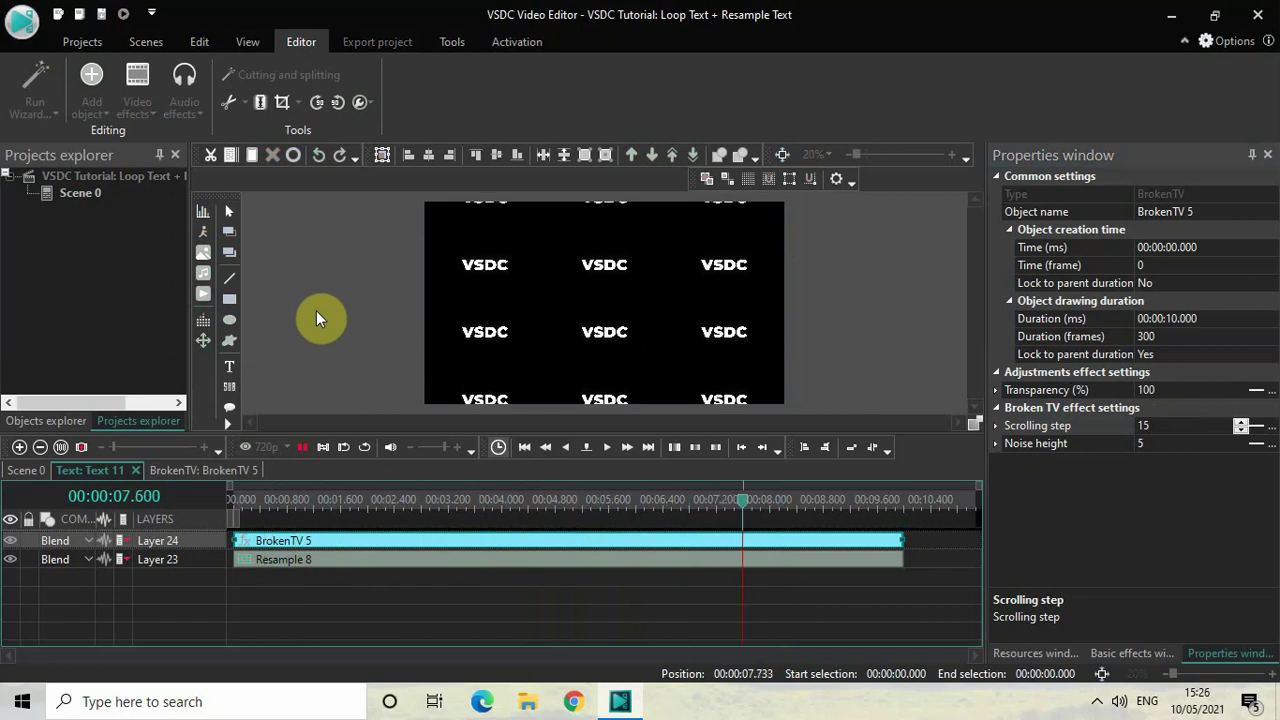
key(space)
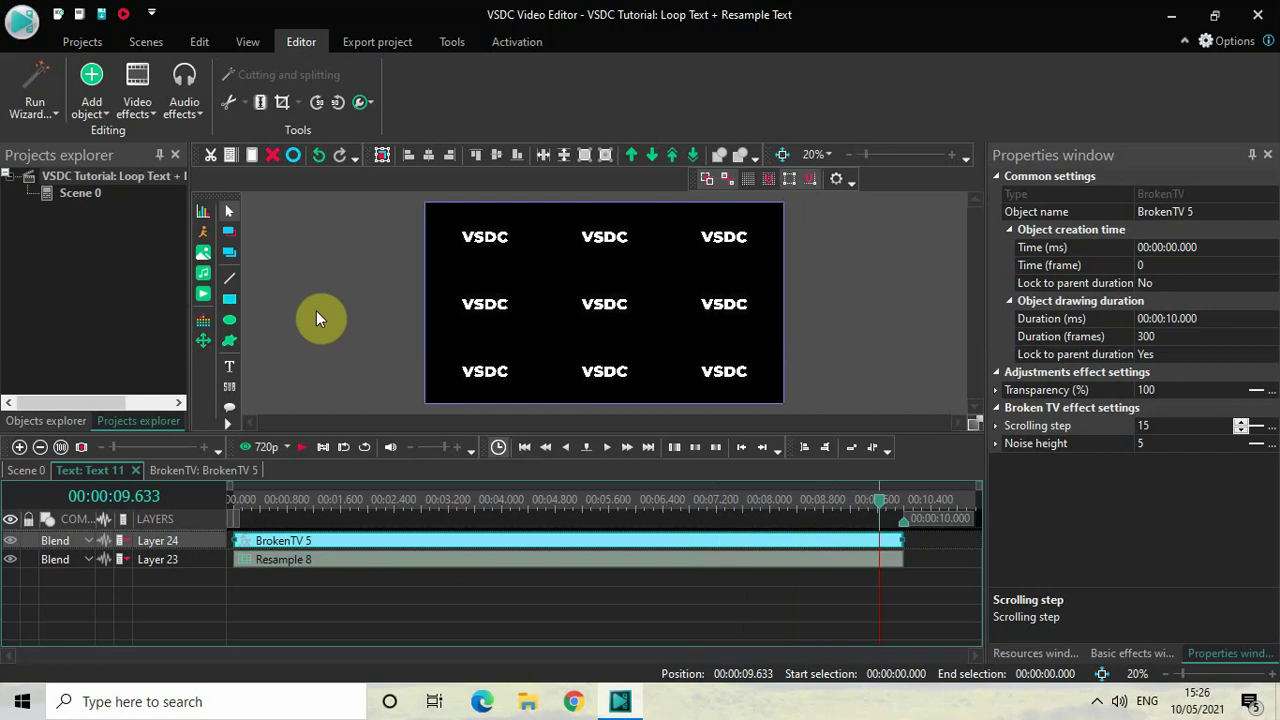
click(251, 498)
key(space)
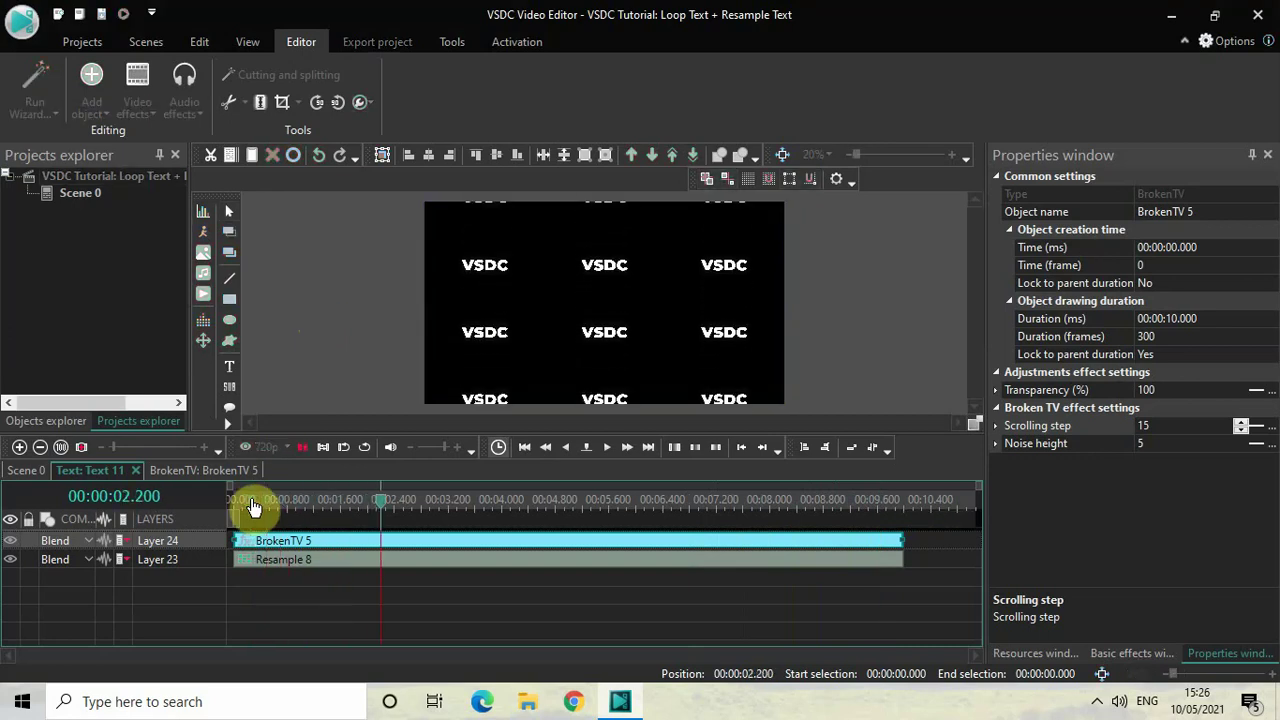
key(space)
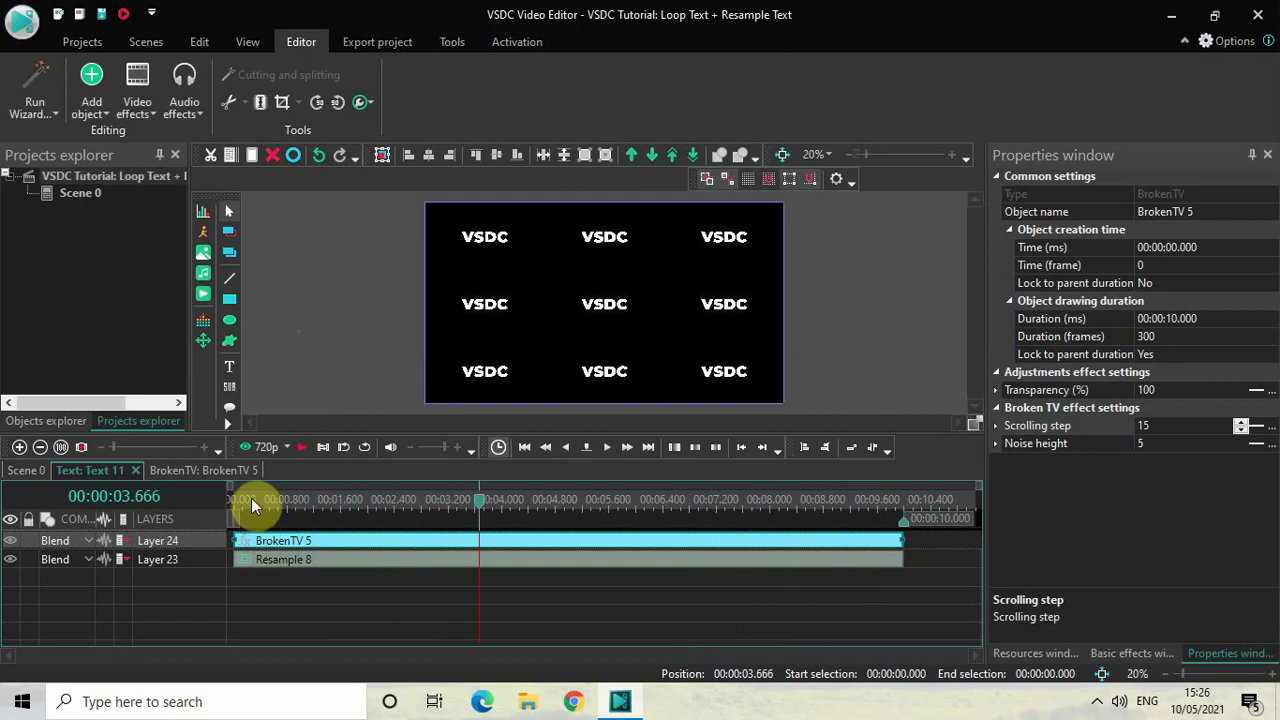